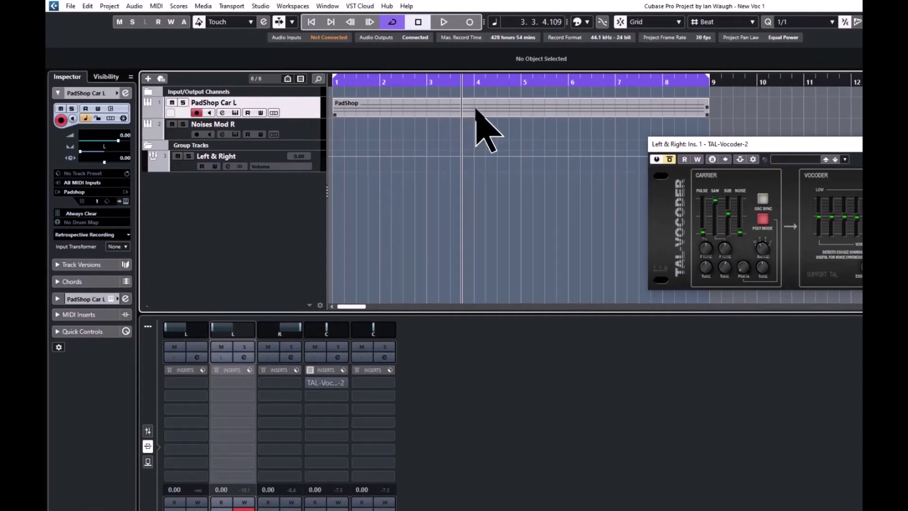
# Play back the PadShop part with the vocoder bypassed, and inspect the PadShop Car L instrument's effects page during playback
pyautogui.press('space')
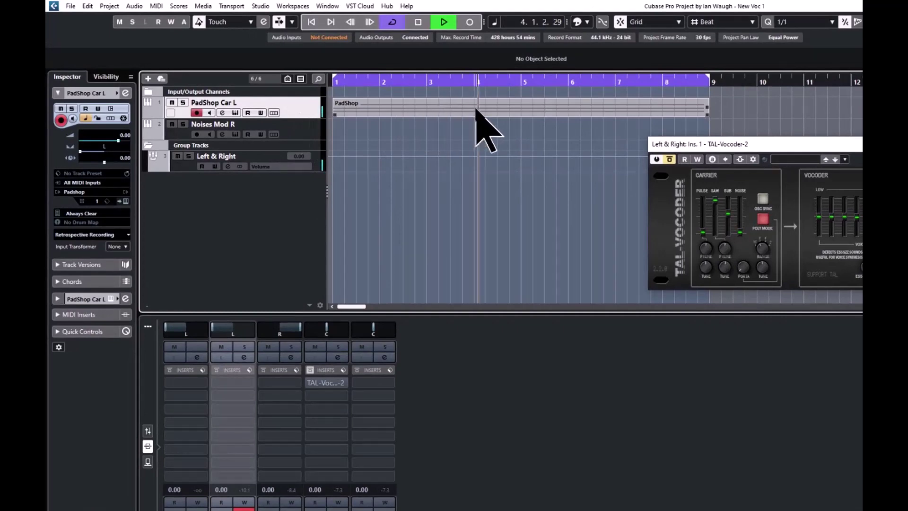
pyautogui.press('space')
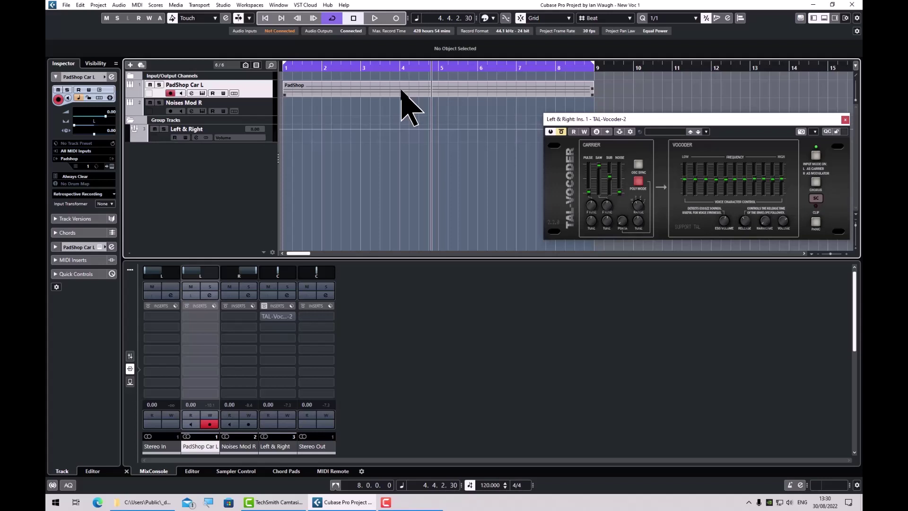
pyautogui.press('space')
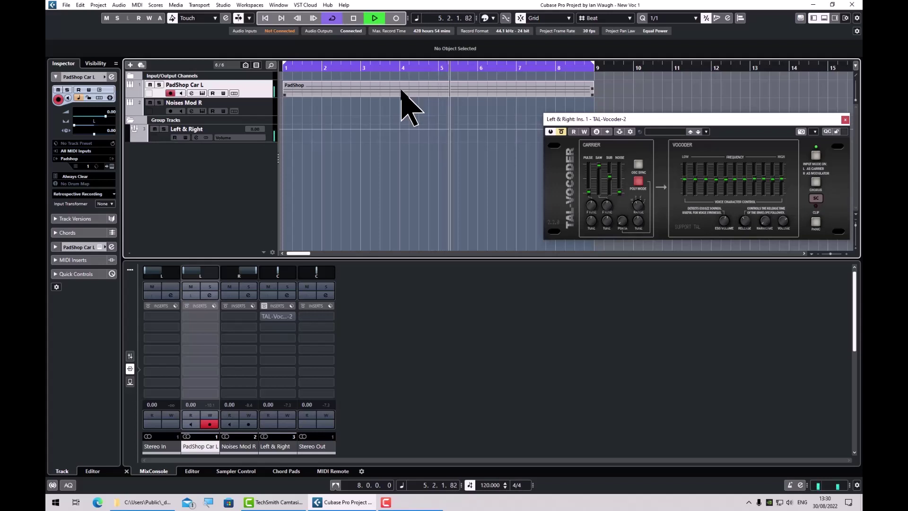
pyautogui.press('Return')
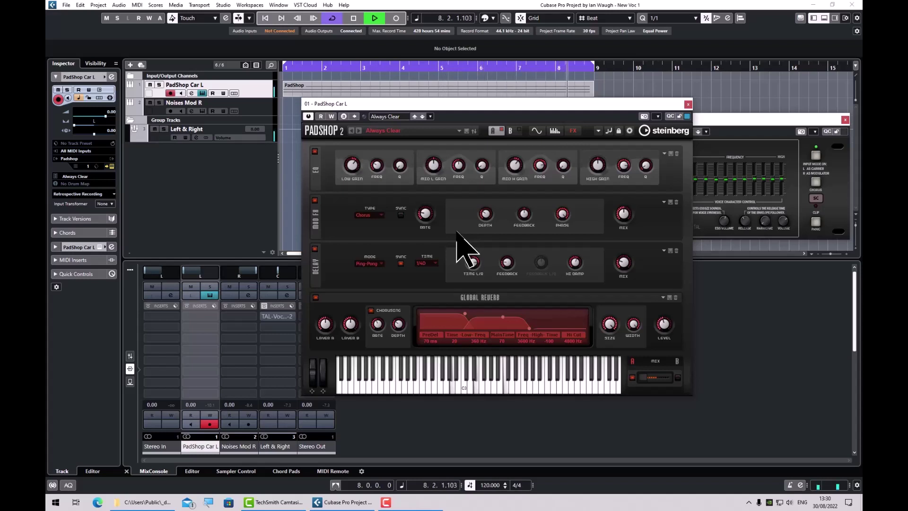
pyautogui.press('space')
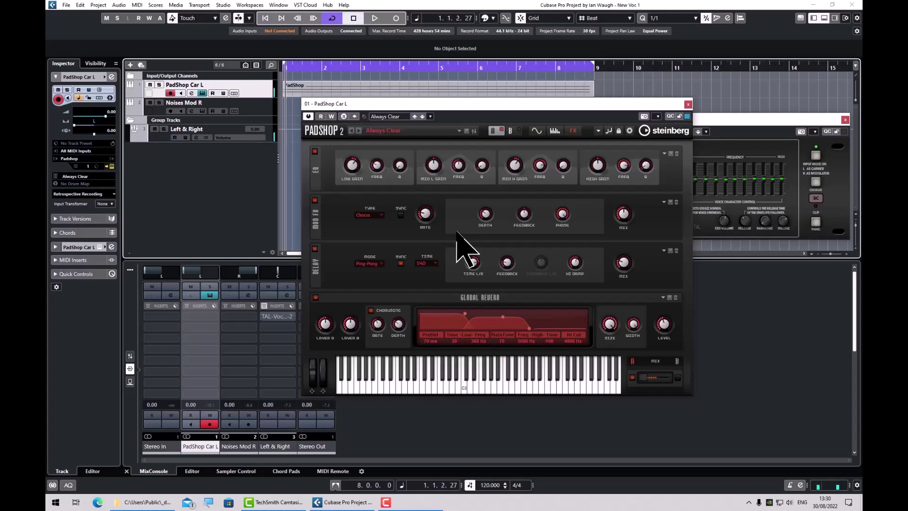
pyautogui.press('Escape')
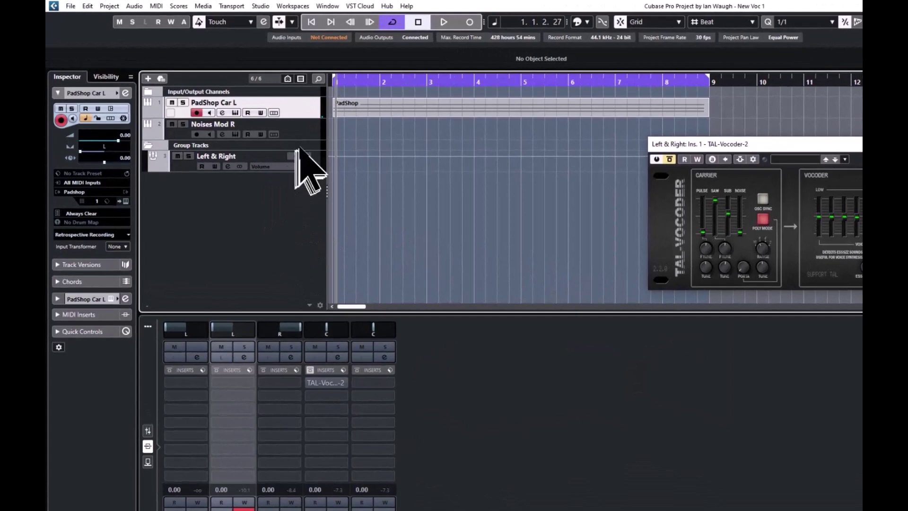
# Select the Noises Mod R track and inspect its Noises instrument with the Radioactive Seagulls preset loaded, then close the instrument
pyautogui.click(308, 135)
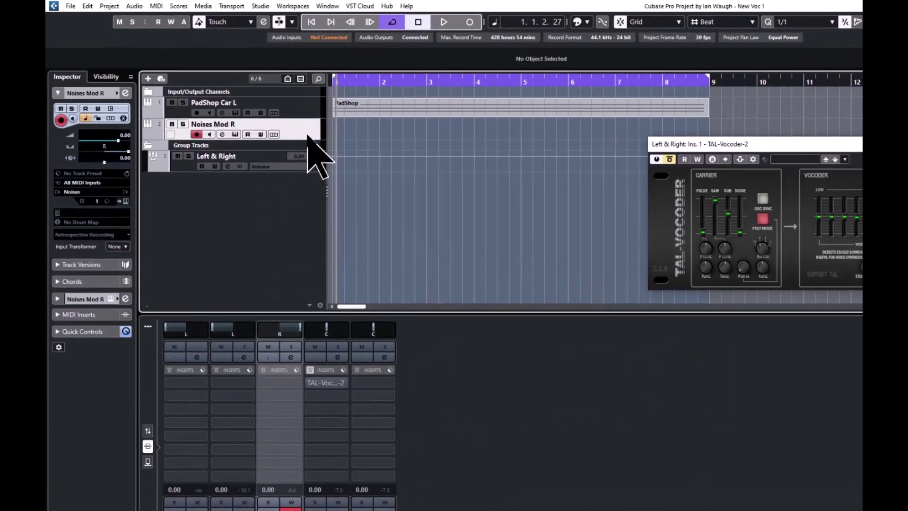
pyautogui.press('e')
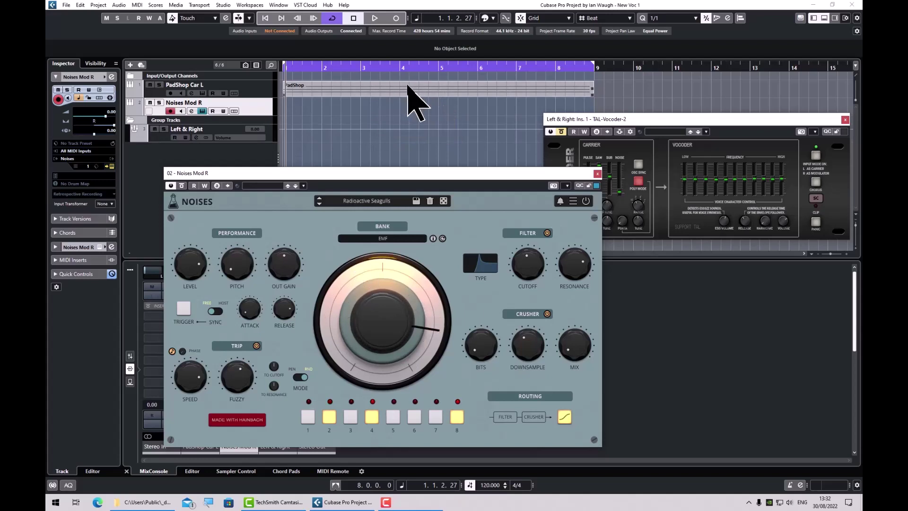
pyautogui.hotkey('ctrl', 'w')
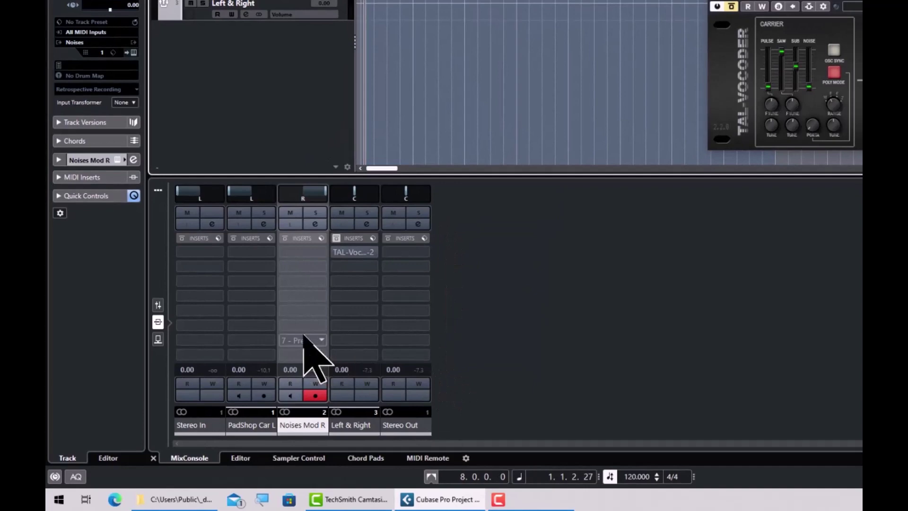
# Show the channel inserts in the mixer and play back the unprocessed PadShop carrier
pyautogui.scroll(1, 303, 335)
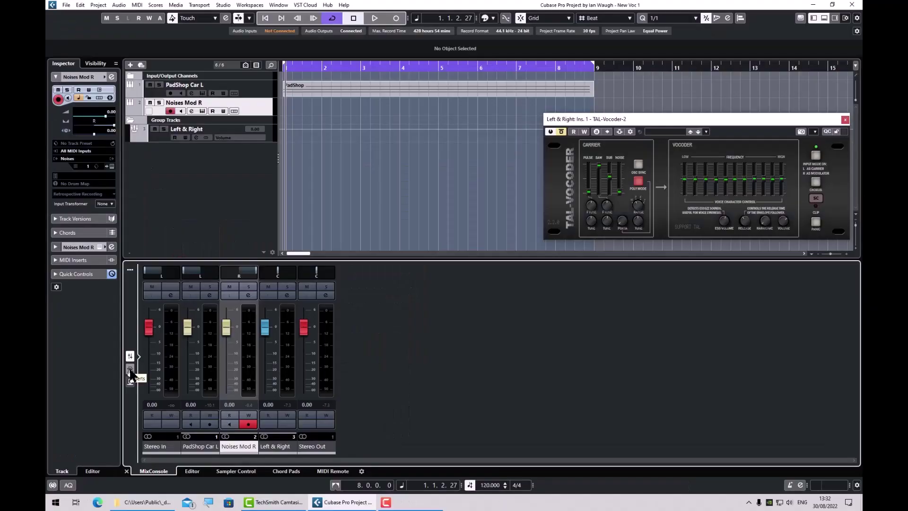
pyautogui.click(130, 369)
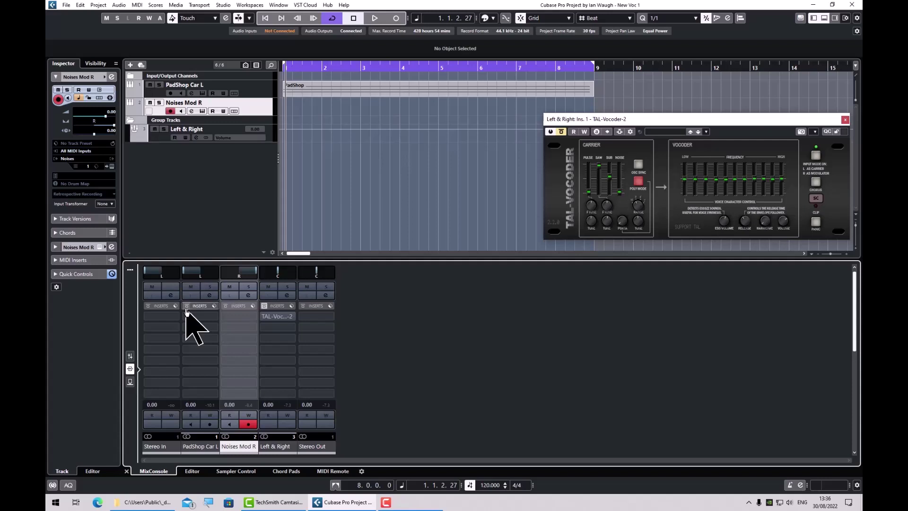
pyautogui.press('space')
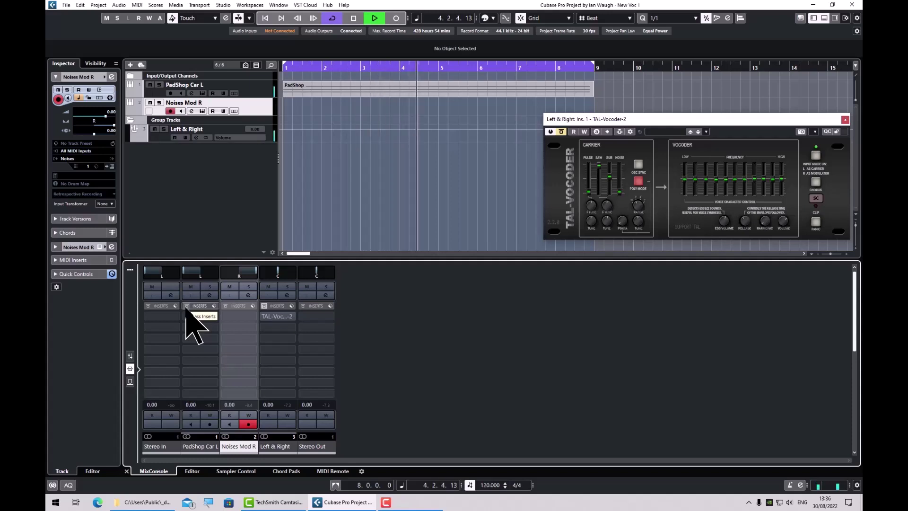
pyautogui.press('space')
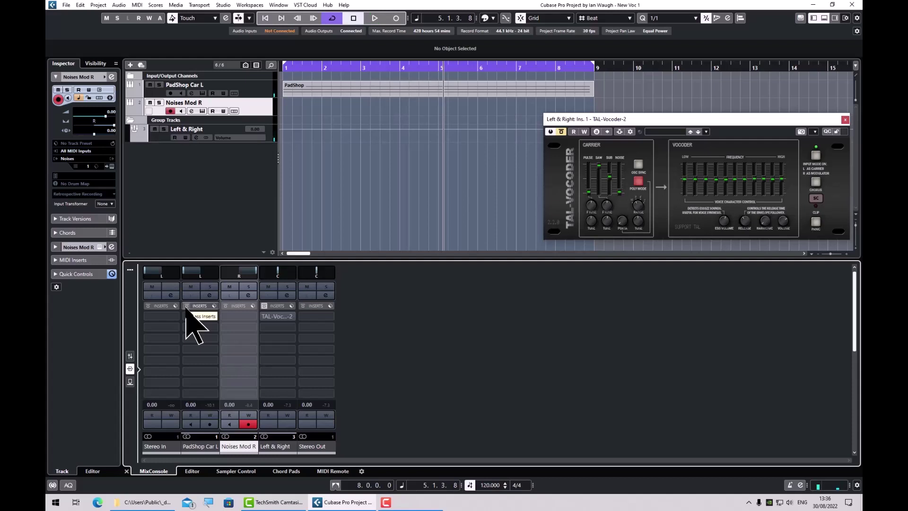
# Open the Noises instrument on Noises Mod R and take TAL-Vocoder-2 out of bypass to hear Radioactive Seagulls modulate the pad
pyautogui.hotkey('ctrl', 'e')
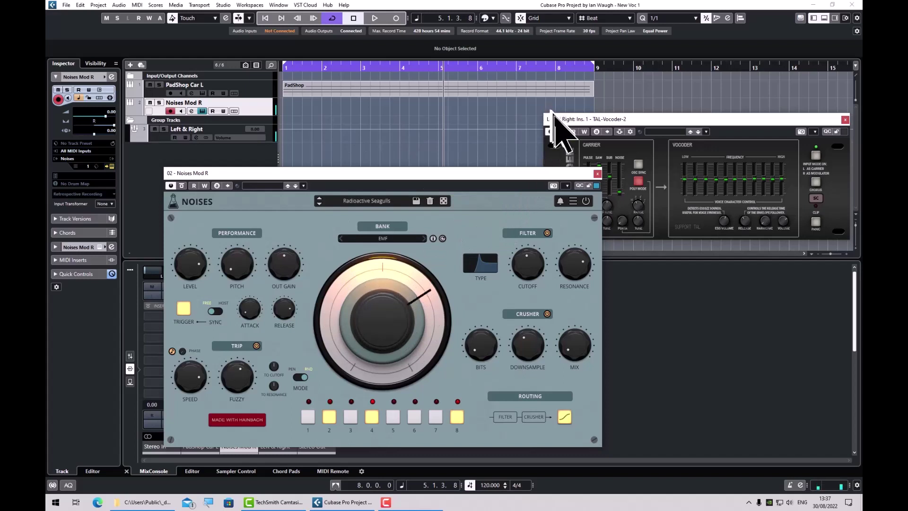
pyautogui.click(561, 137)
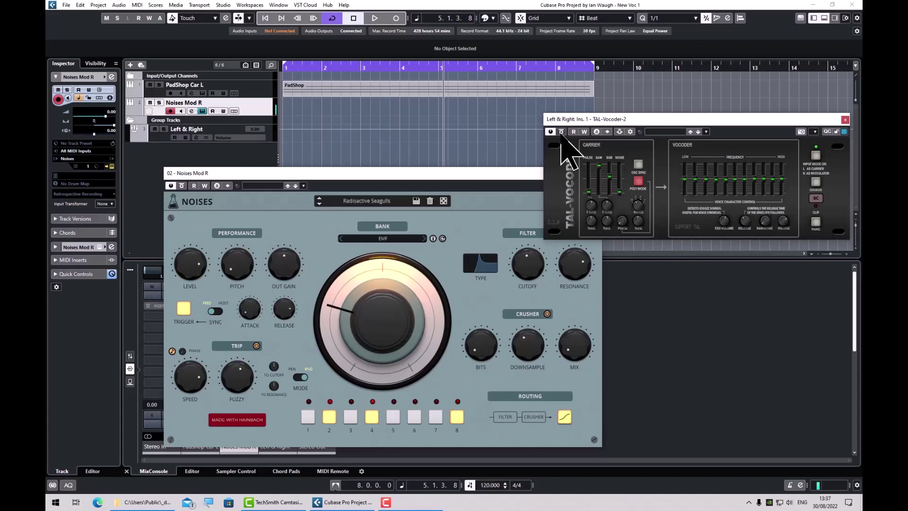
pyautogui.press('space')
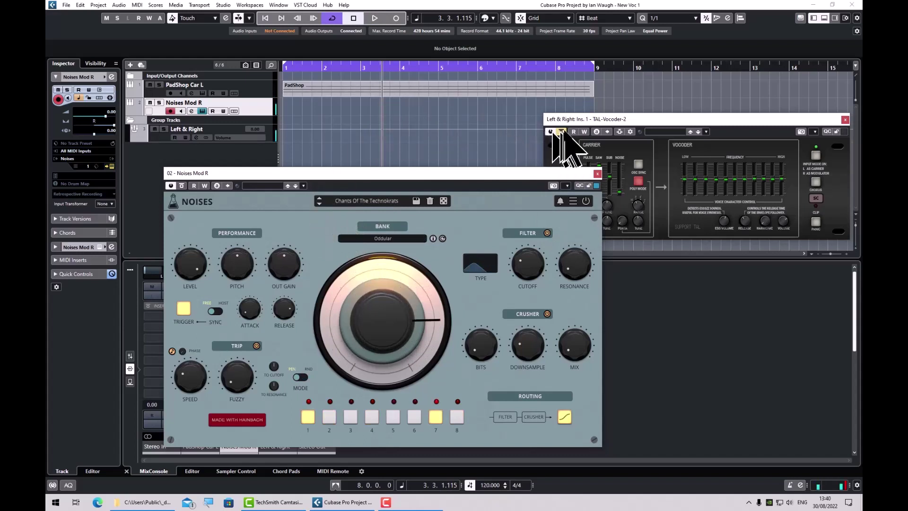
# Audition the Chants Of The Technokrats and Crispy Sphere noise presets against the PadShop part, switching the TAL-Vocoder-2 bypass to compare
pyautogui.press('space')
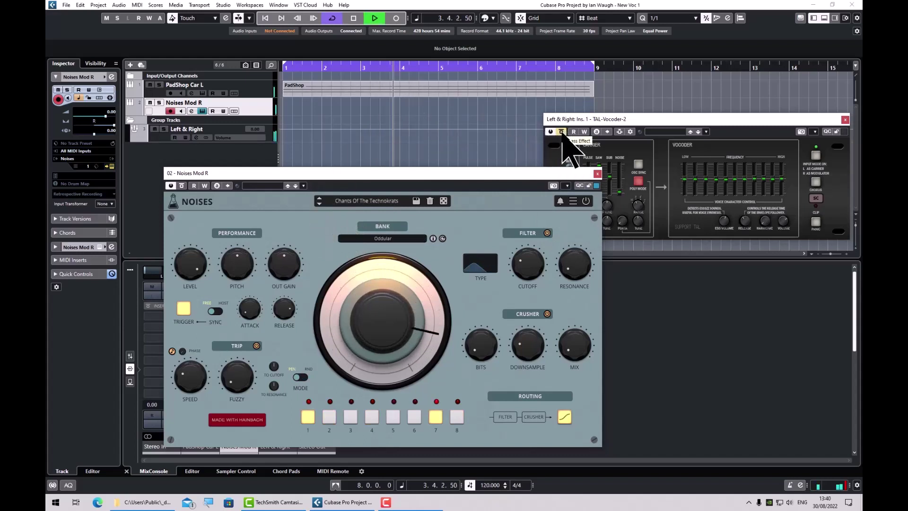
pyautogui.click(562, 132)
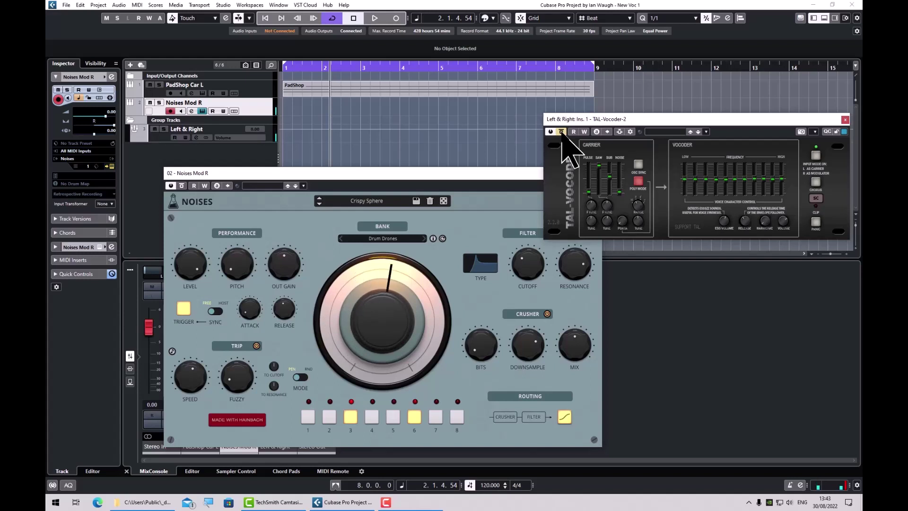
pyautogui.press('space')
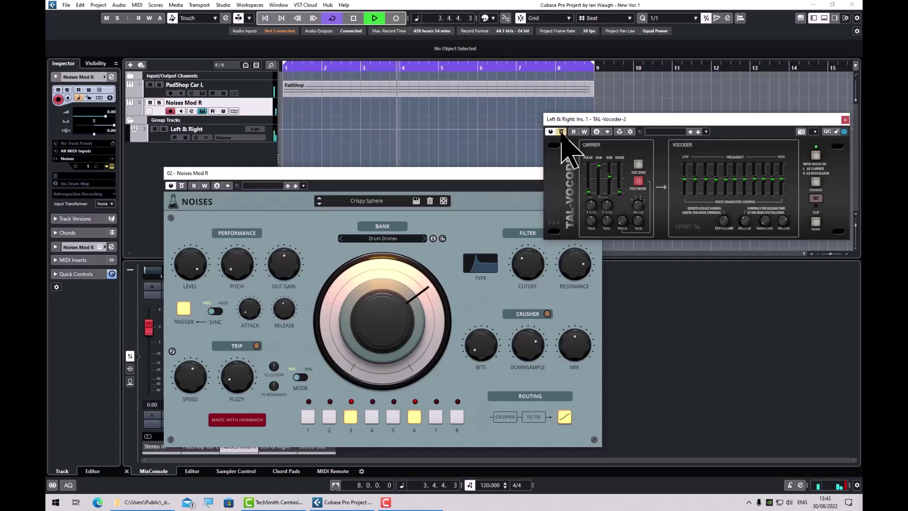
pyautogui.press('space')
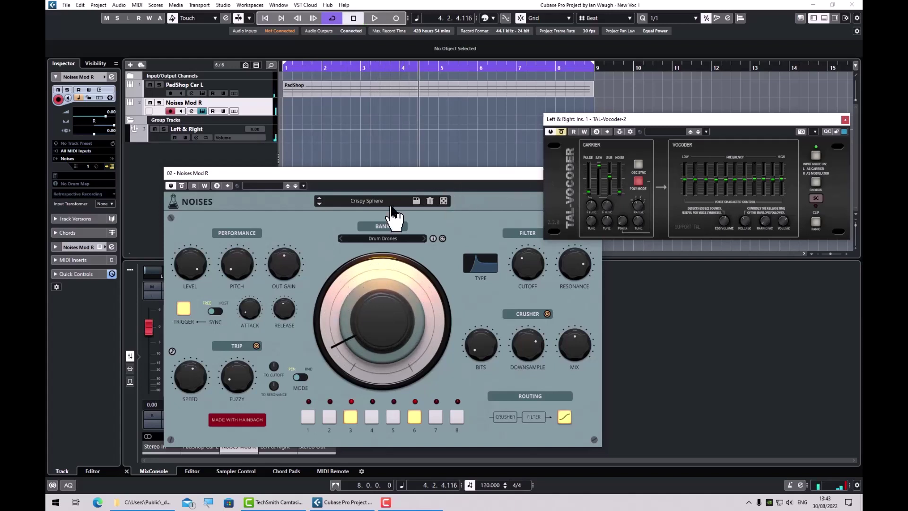
# Load the Data Streams Singalong preset in Noises and play it with the PadShop part through the unbypassed TAL-Vocoder-2
pyautogui.click(319, 206)
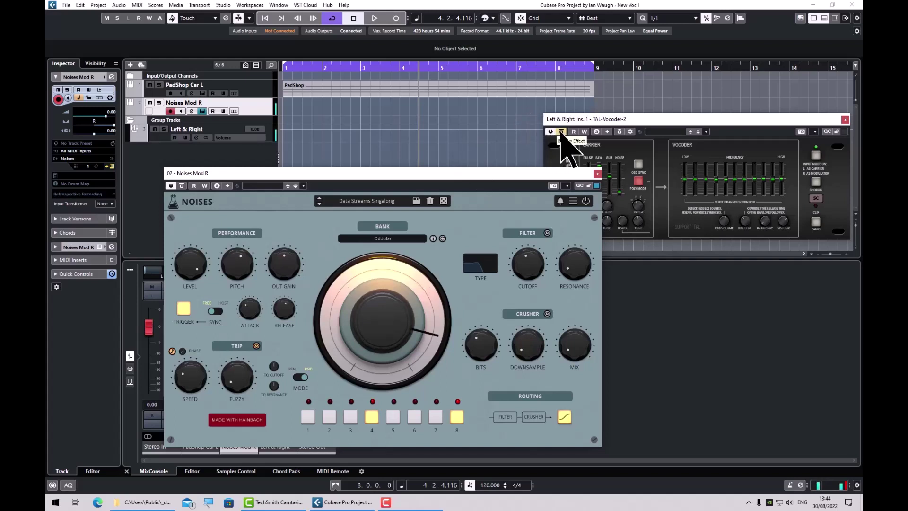
pyautogui.click(561, 132)
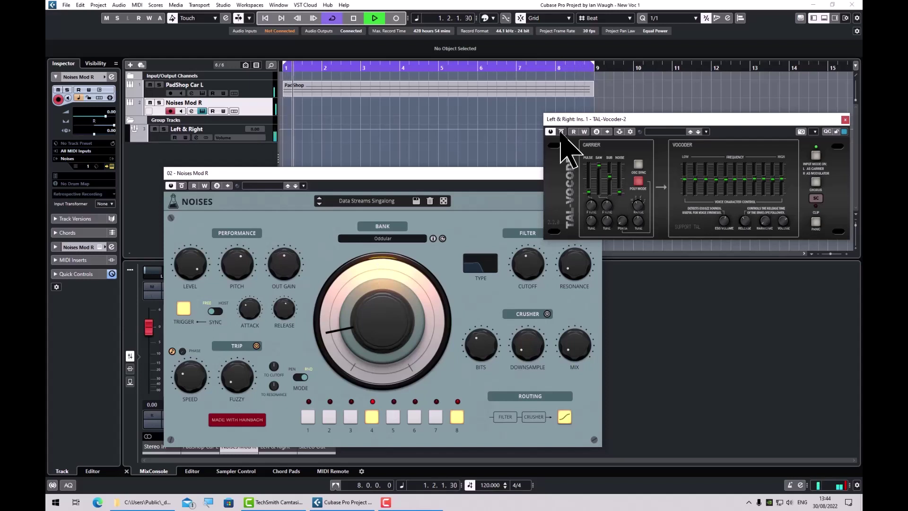
pyautogui.press('space')
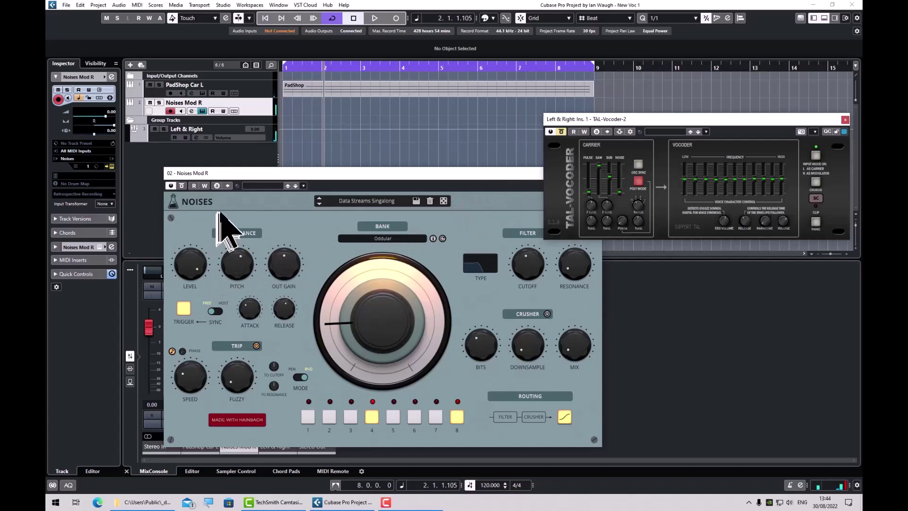
# Load the Death Whistles preset in Noises and play it with the PadShop part, toggling the vocoder bypass off and back on
pyautogui.click(317, 204)
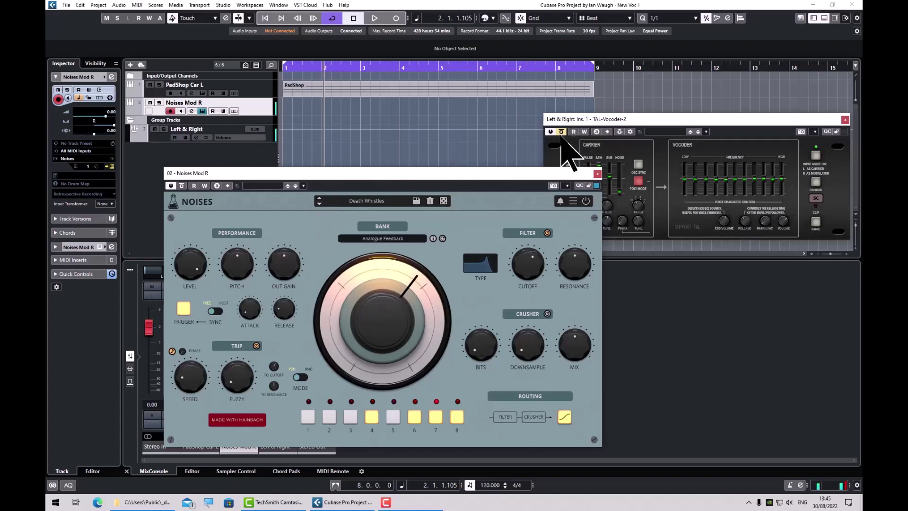
pyautogui.click(561, 140)
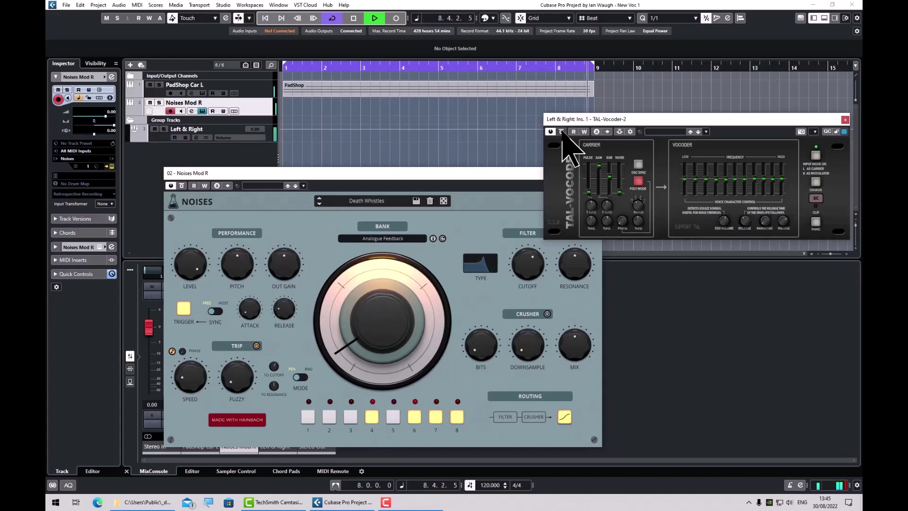
pyautogui.click(561, 131)
pyautogui.press('space')
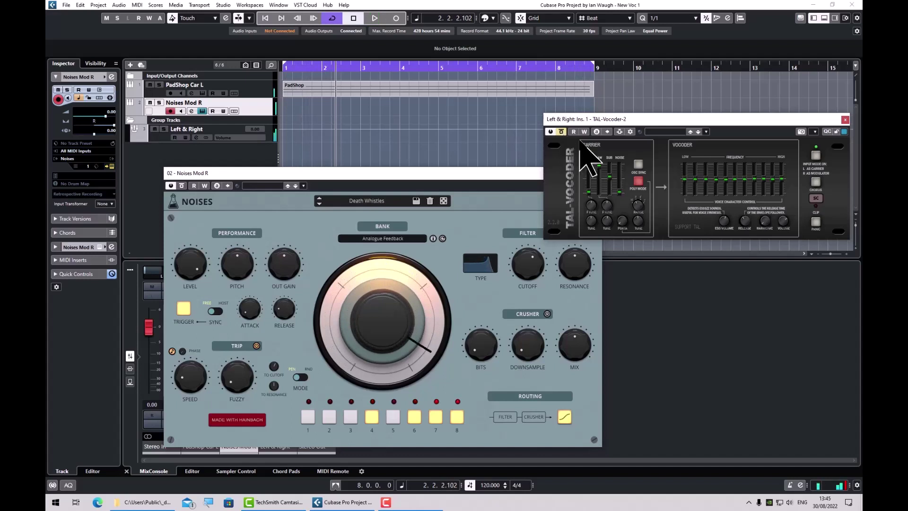
# Load the Deep In The Bit preset in Noises and audition it as modulator with TAL-Vocoder-2 active
pyautogui.click(318, 203)
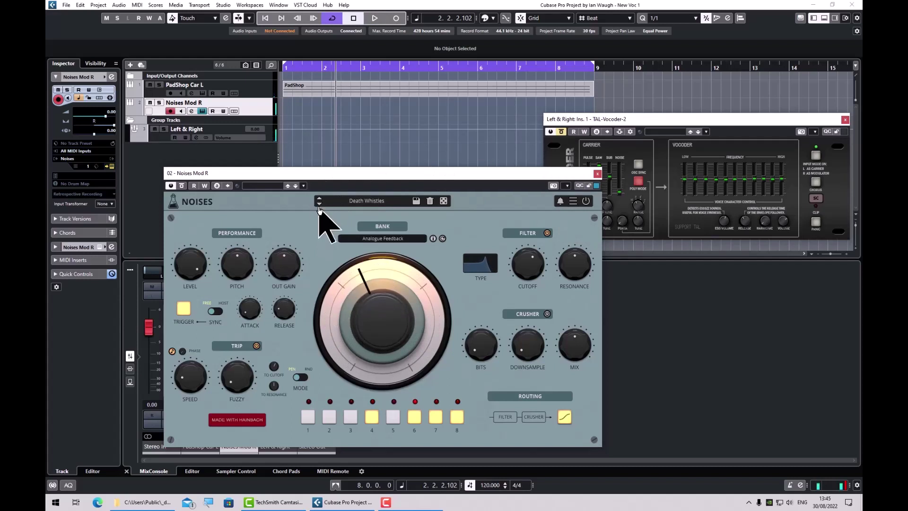
pyautogui.click(319, 204)
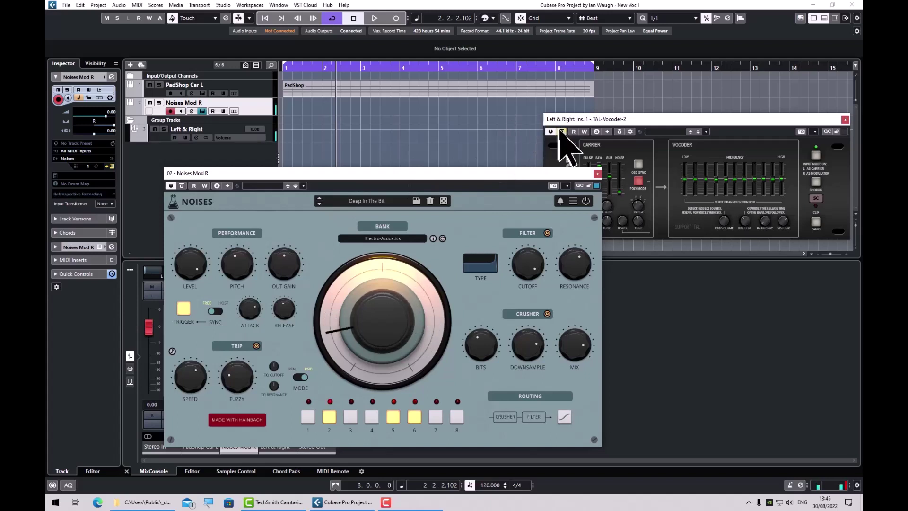
pyautogui.click(561, 131)
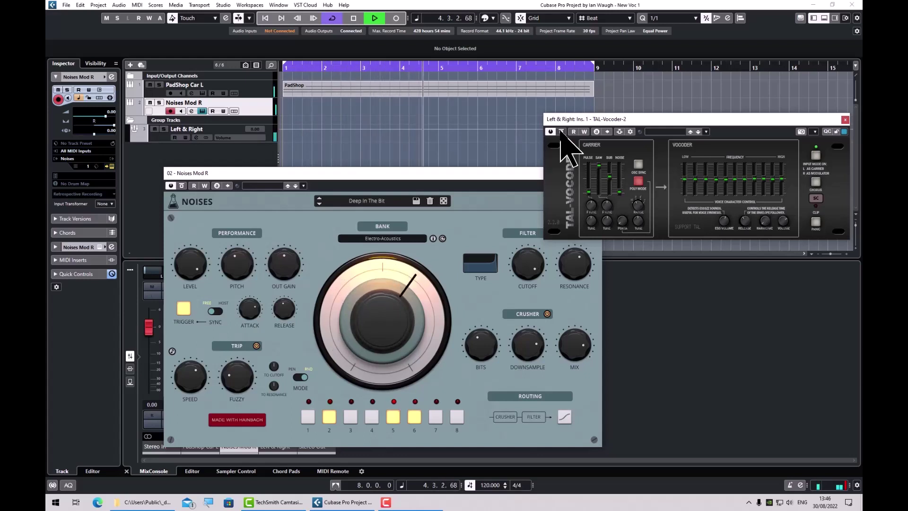
pyautogui.press('space')
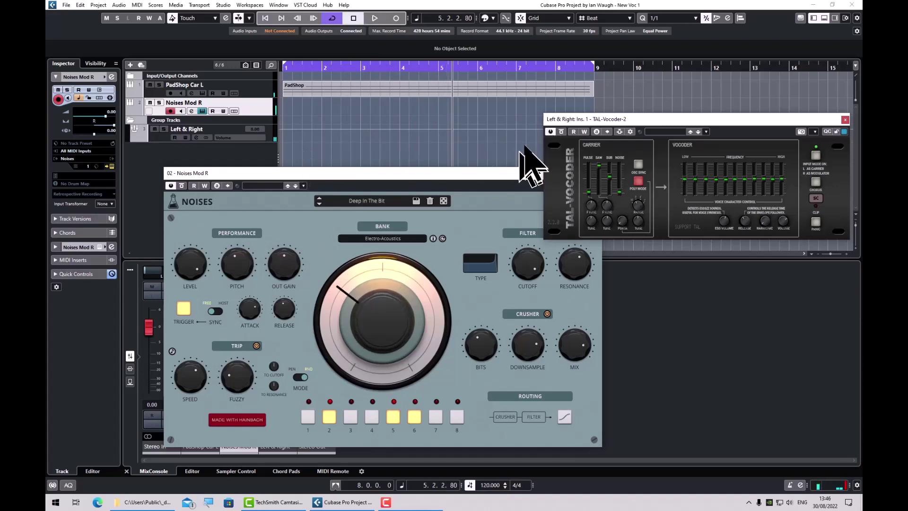
# Load the Epos Drone preset in Noises and listen to it modulating the pad with the vocoder bypass off
pyautogui.click(319, 203)
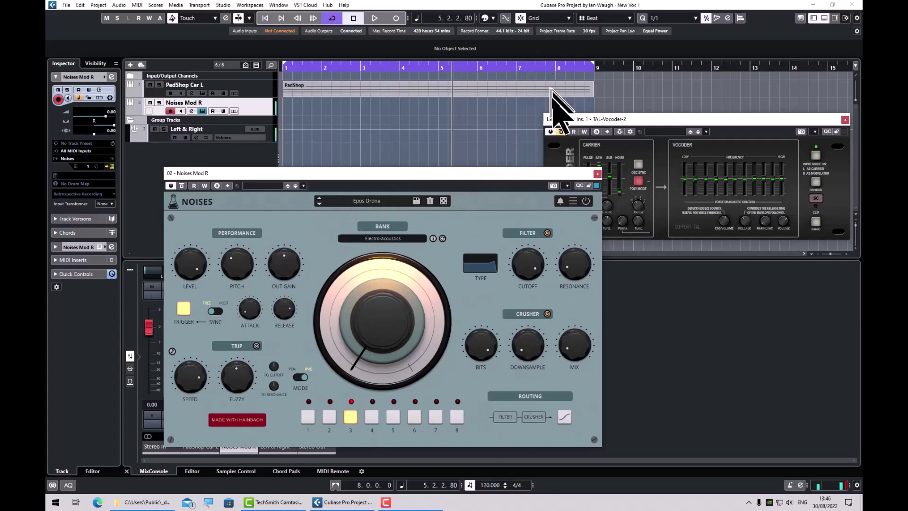
pyautogui.click(561, 132)
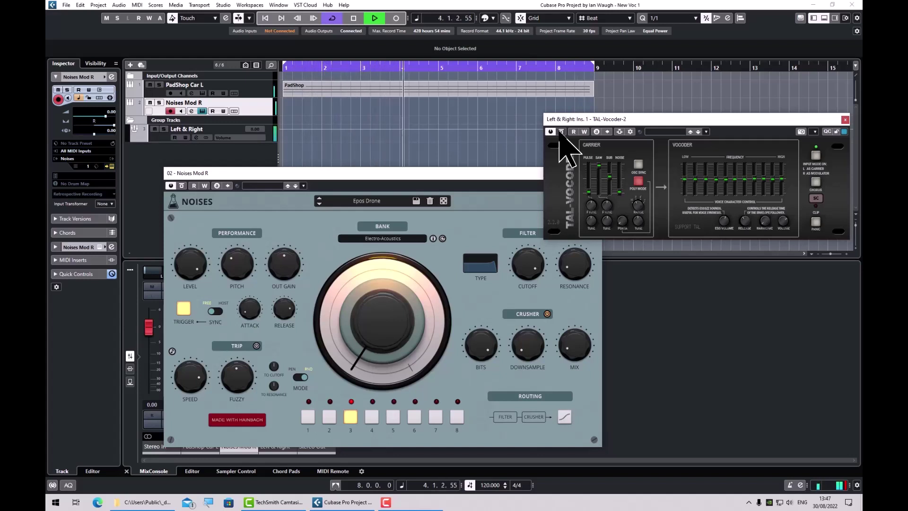
pyautogui.press('space')
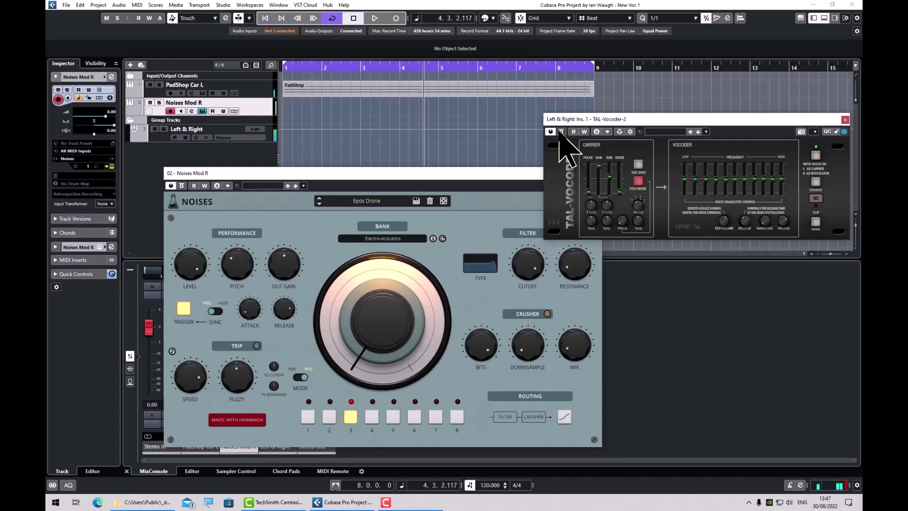
# Load the Ghosts Are Close preset in Noises and play it with the PadShop part through the unbypassed TAL-Vocoder-2, then stop playback
pyautogui.click(319, 203)
pyautogui.click(320, 205)
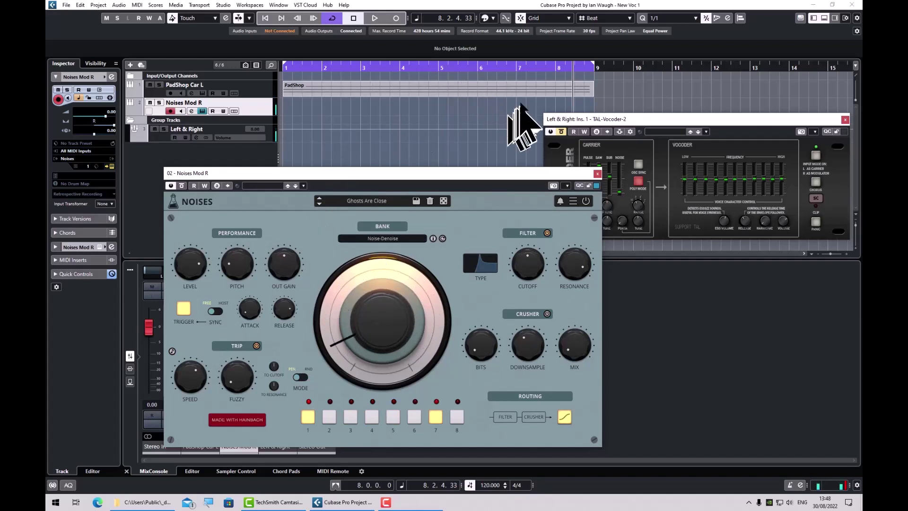
pyautogui.click(567, 140)
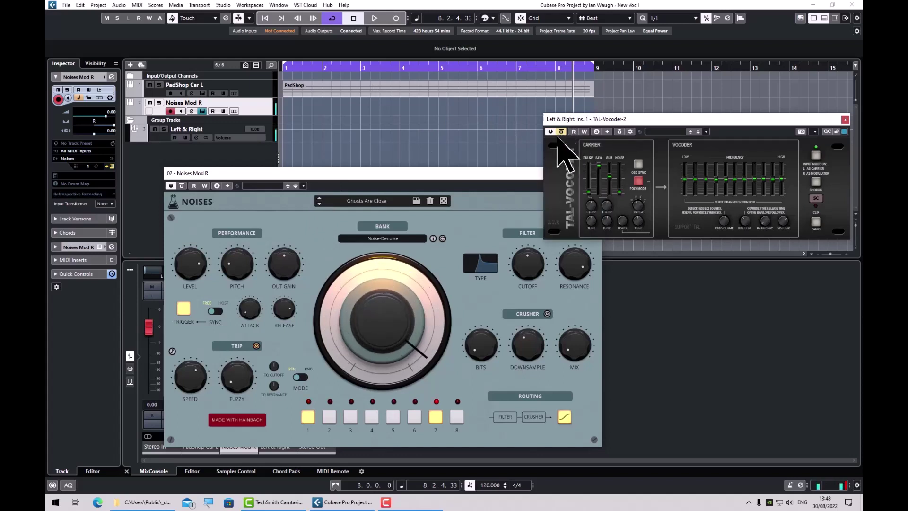
pyautogui.click(560, 133)
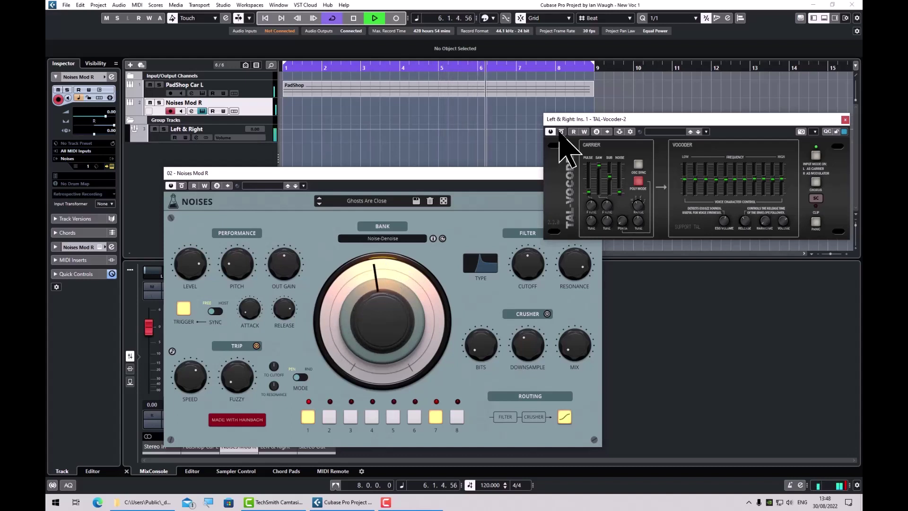
pyautogui.press('space')
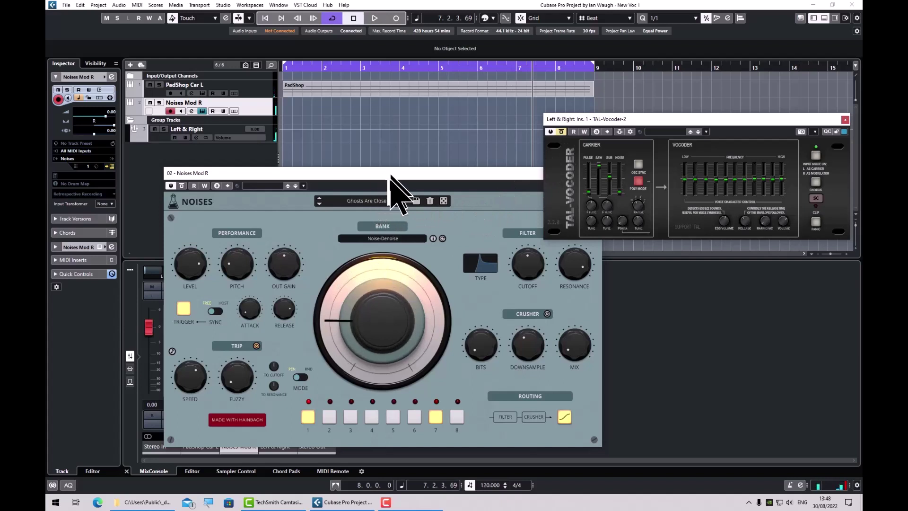
# Load the Nanobot Raid preset in Noises, audition it with the vocoder active, and bypass TAL-Vocoder-2 again when stopping playback
pyautogui.click(319, 199)
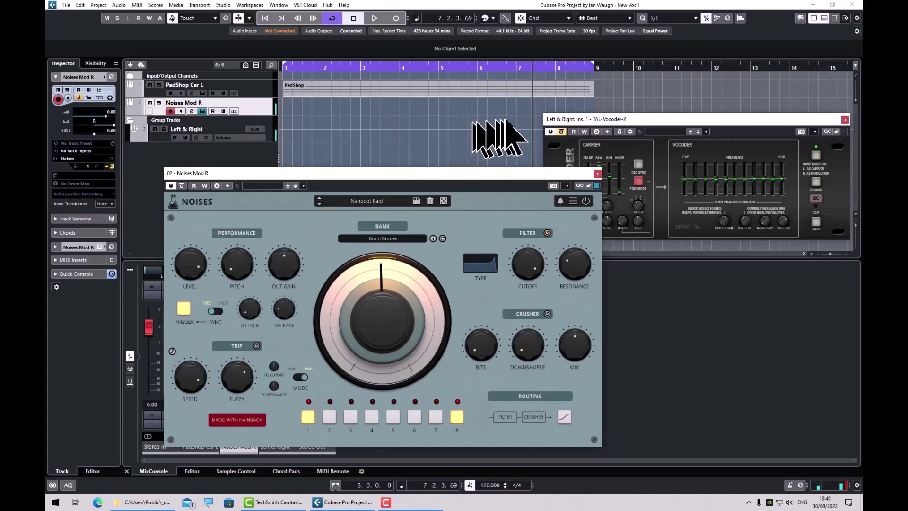
pyautogui.click(559, 131)
pyautogui.press('space')
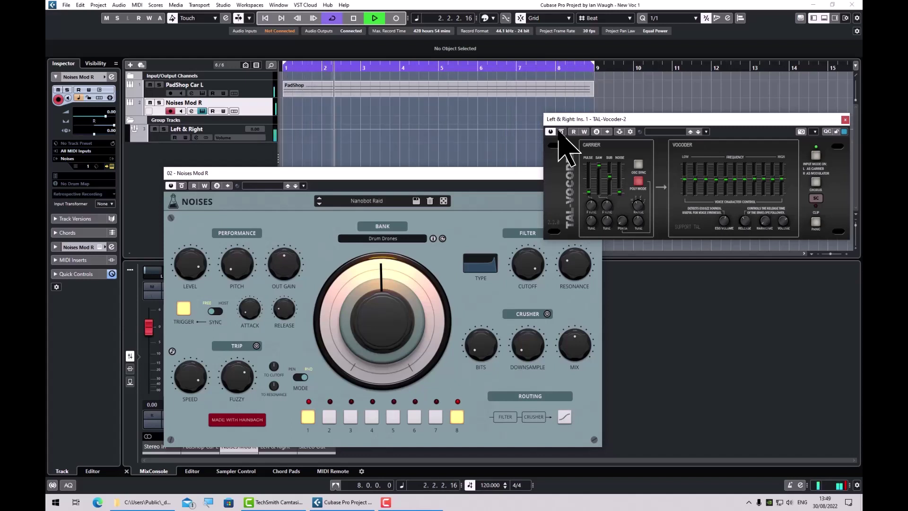
pyautogui.click(561, 132)
pyautogui.press('space')
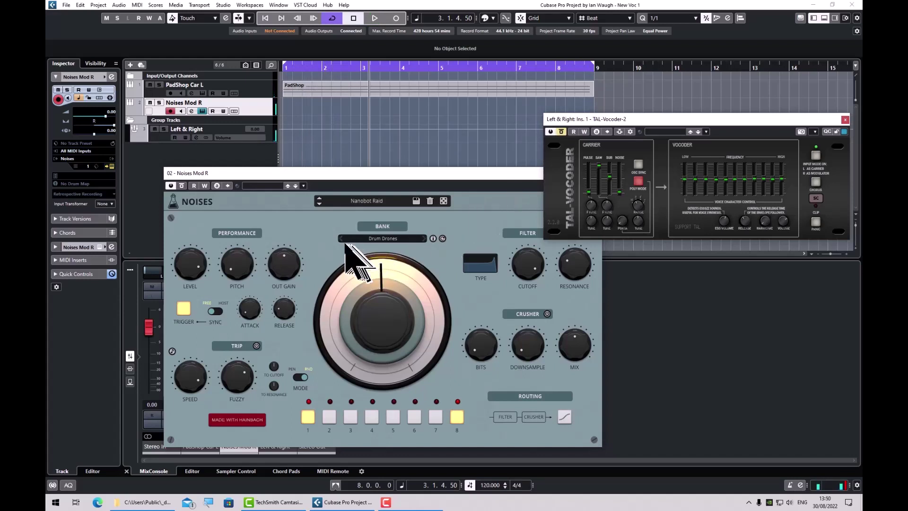
# Load the Soviet Waves preset in Noises and play it as modulator for the PadShop part with the vocoder bypass off, then stop
pyautogui.click(319, 205)
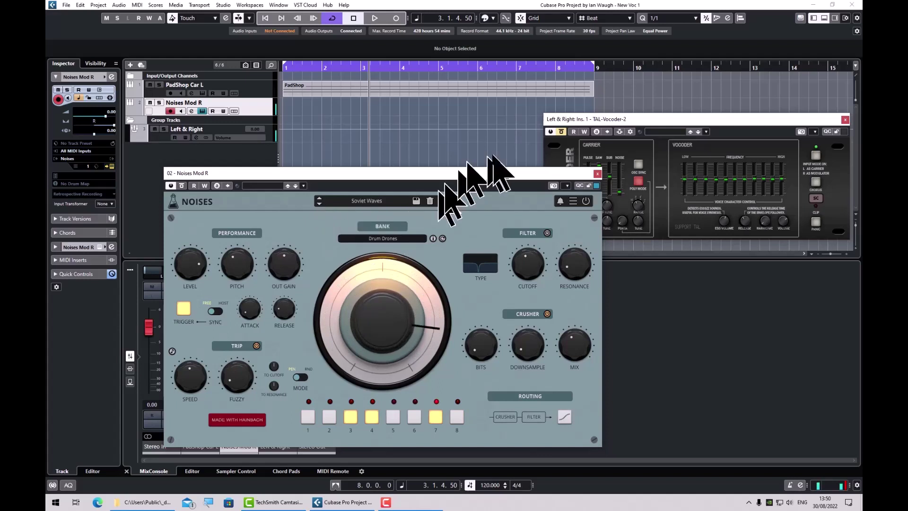
pyautogui.click(562, 138)
pyautogui.press('space')
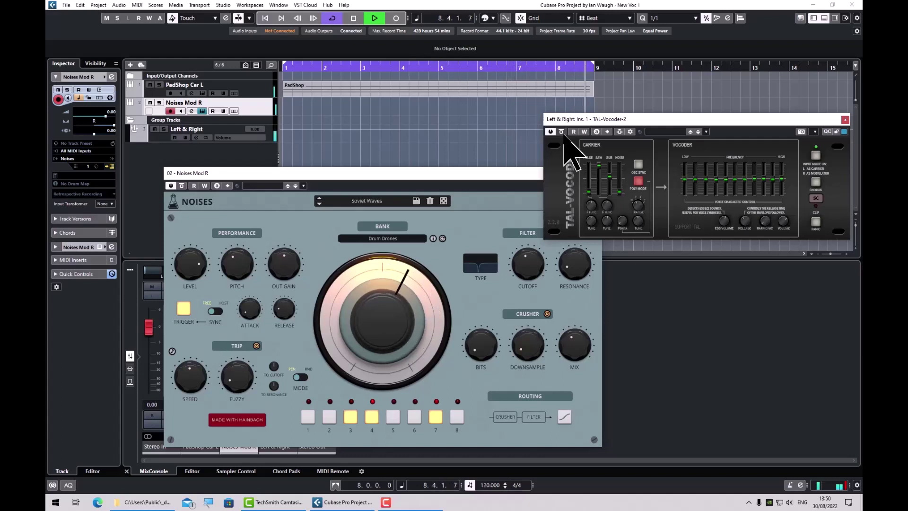
pyautogui.press('space')
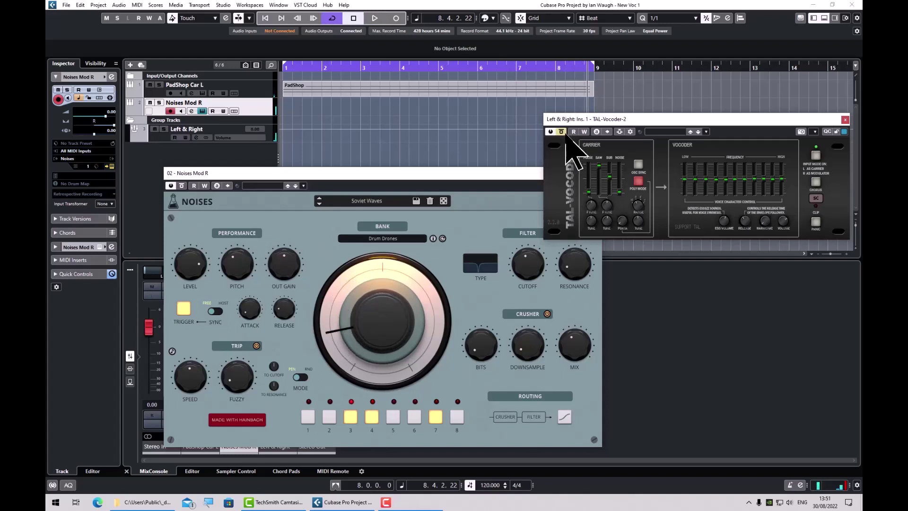
# Load The Endgame preset in Noises and play it with the PadShop part through the unbypassed TAL-Vocoder-2
pyautogui.click(318, 203)
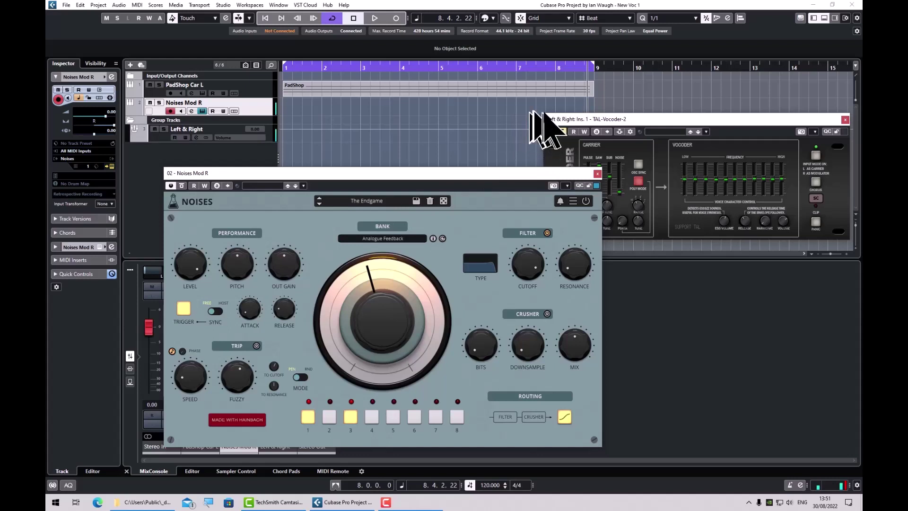
pyautogui.click(561, 135)
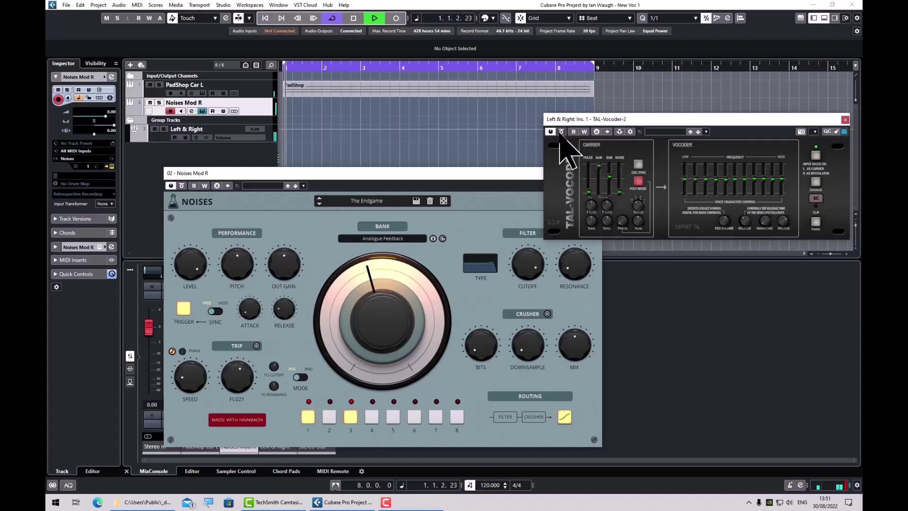